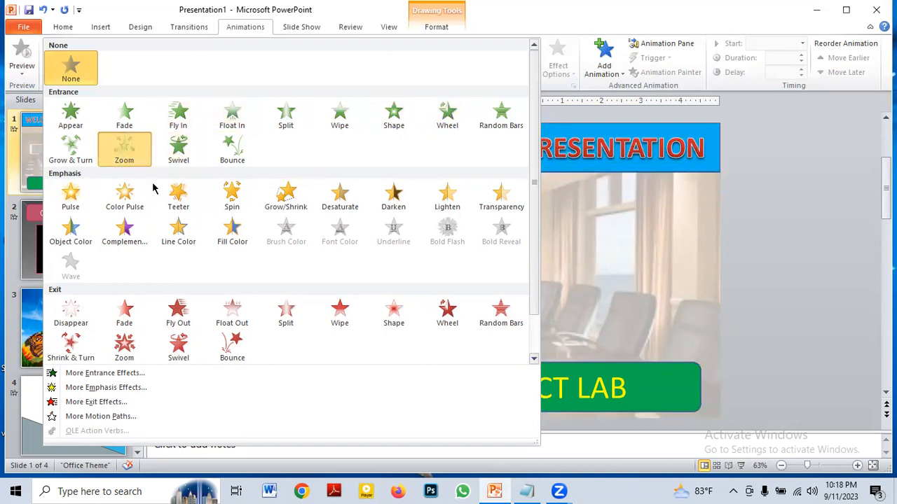
Apply the Zoom entrance to the blue title banner and add a Split entrance to the WELCOME TO PRESENTATION text
left_click(130, 153)
left_click(419, 150)
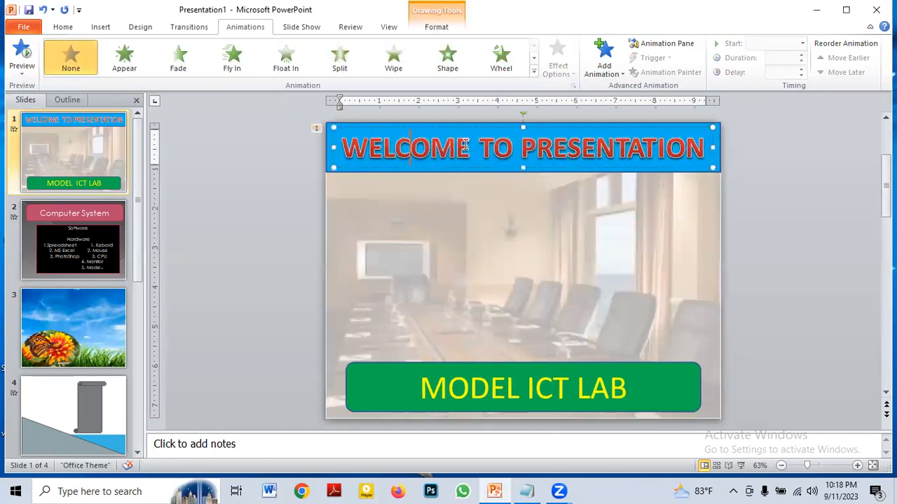
double_click(640, 146)
left_click_drag(640, 146, 396, 148)
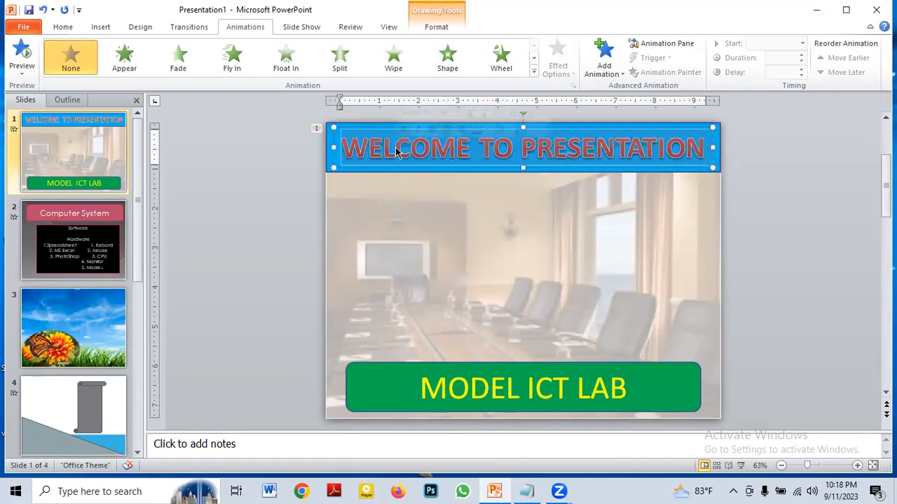
left_click(465, 73)
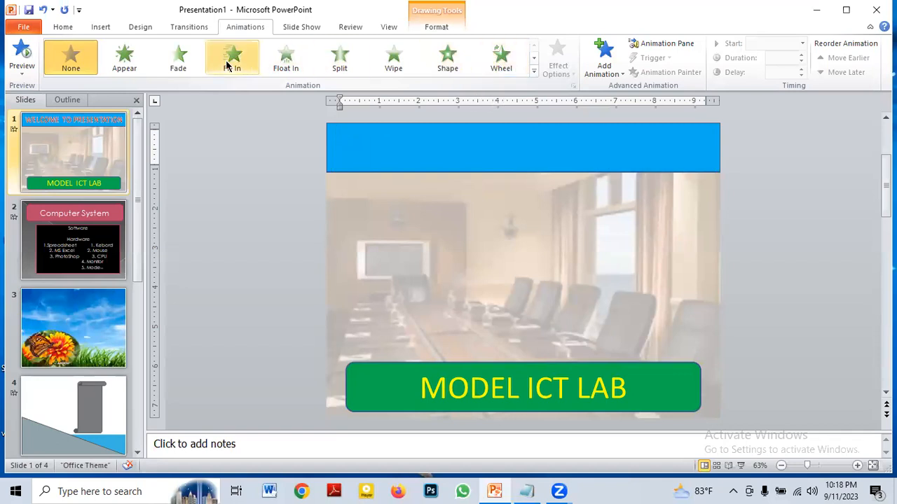
left_click(615, 76)
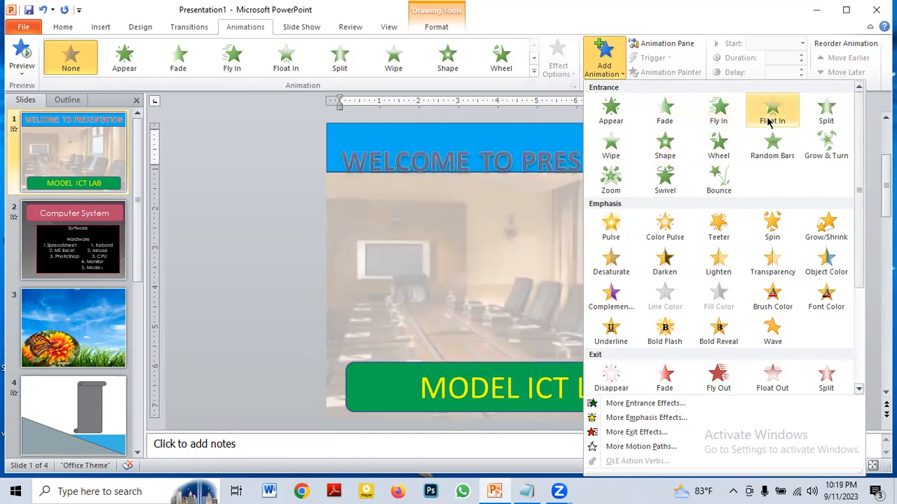
left_click(822, 117)
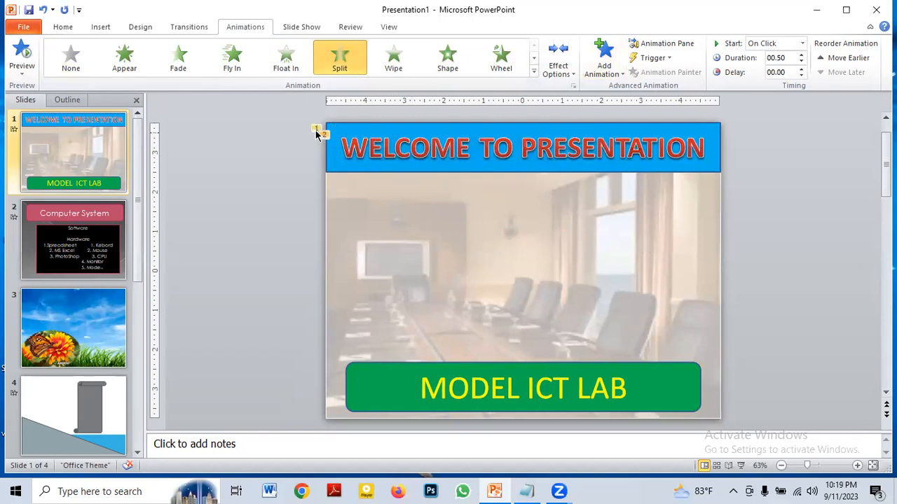
Examine the animation order tags on the first slide and preview available effects on the green MODEL ICT LAB box
scroll(361, 185, "up", 6)
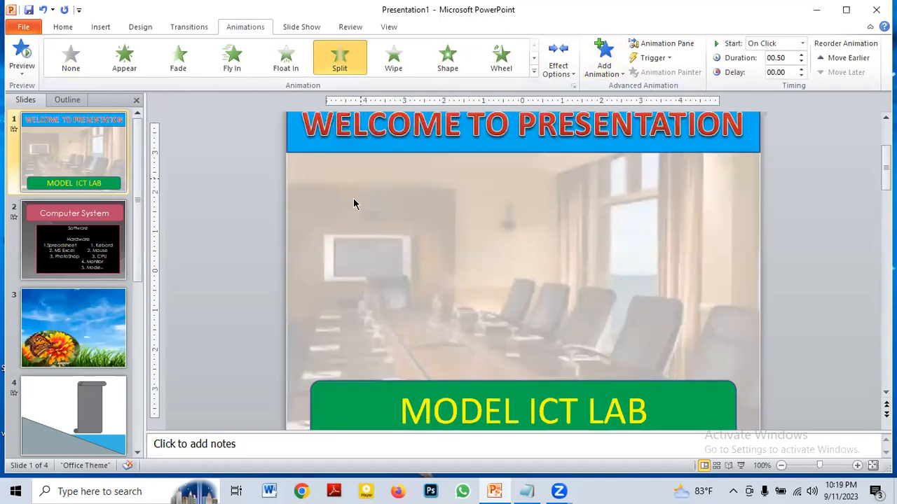
scroll(356, 201, "up", 2)
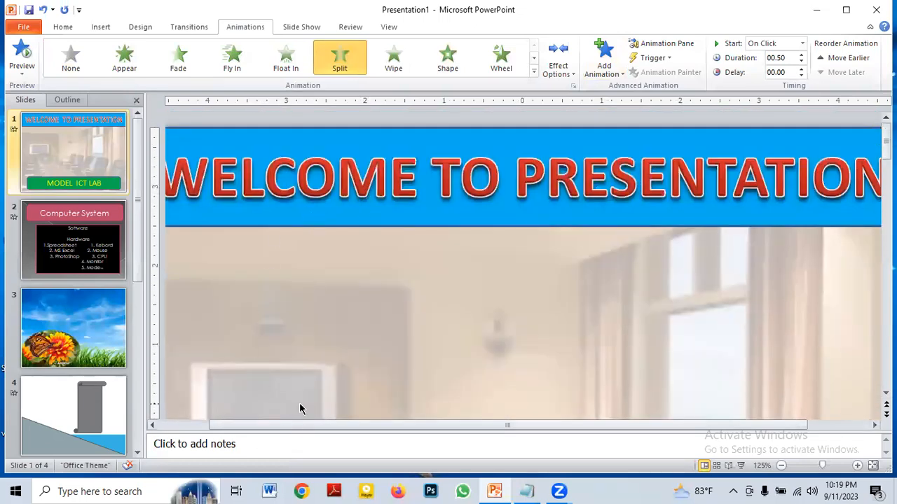
scroll(299, 403, "down", 3)
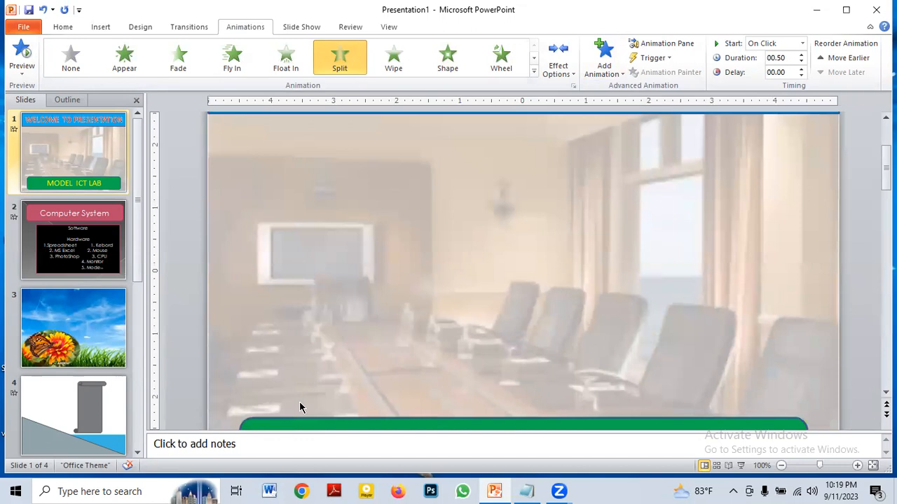
scroll(329, 377, "up", 1)
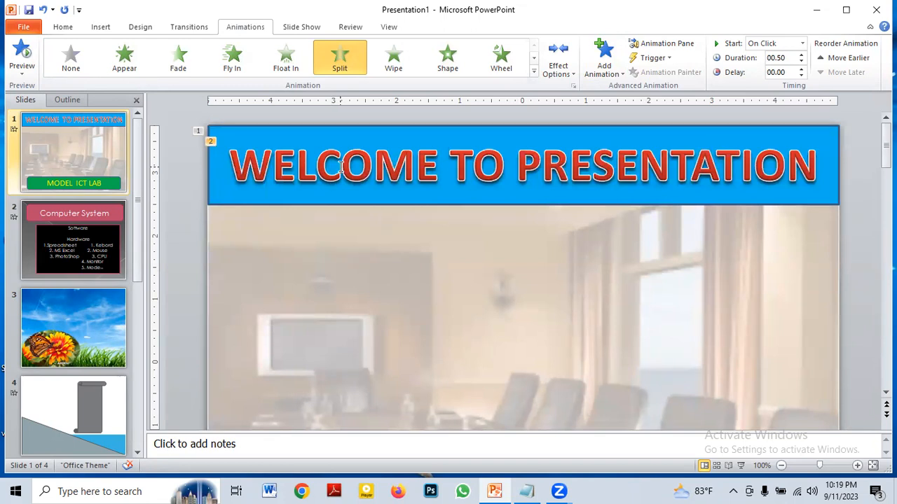
scroll(375, 241, "down", 3)
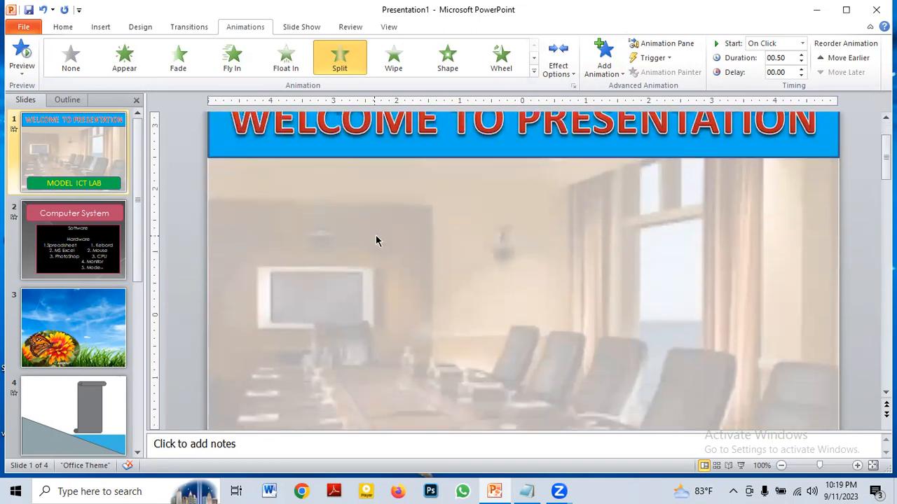
scroll(375, 238, "down", 3)
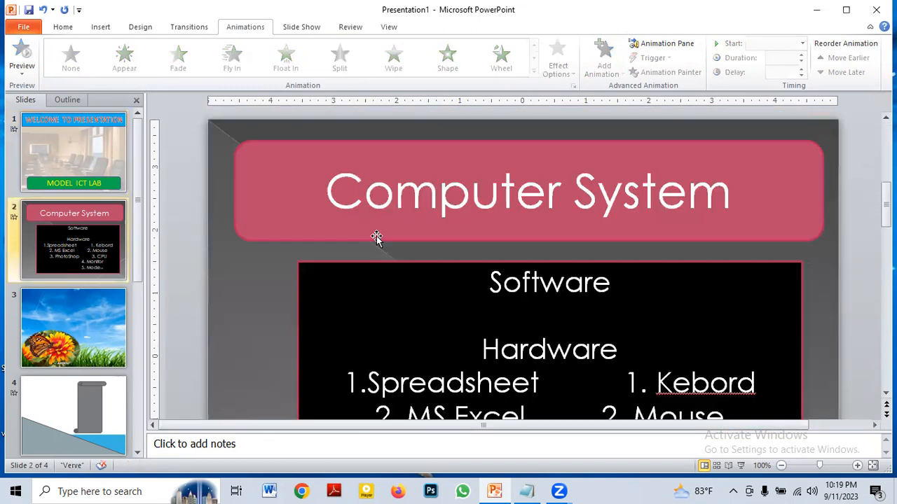
scroll(376, 238, "up", 2)
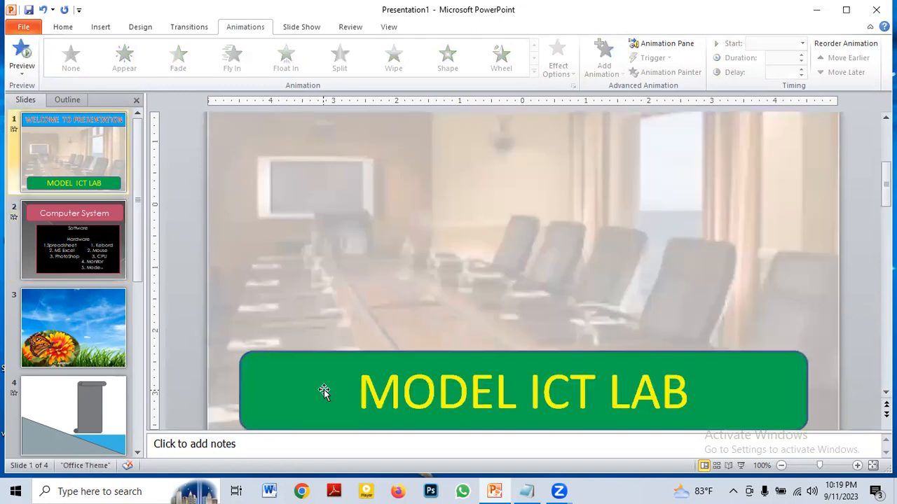
left_click(297, 381)
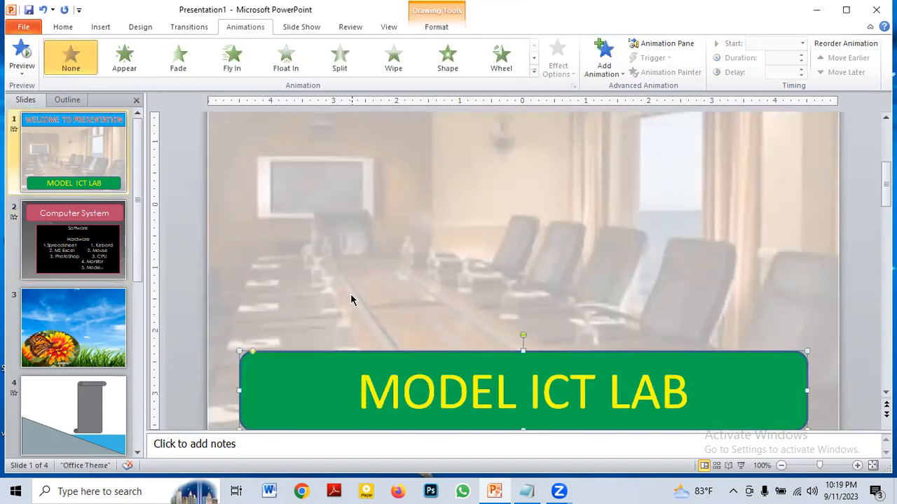
scroll(352, 301, "up", 2)
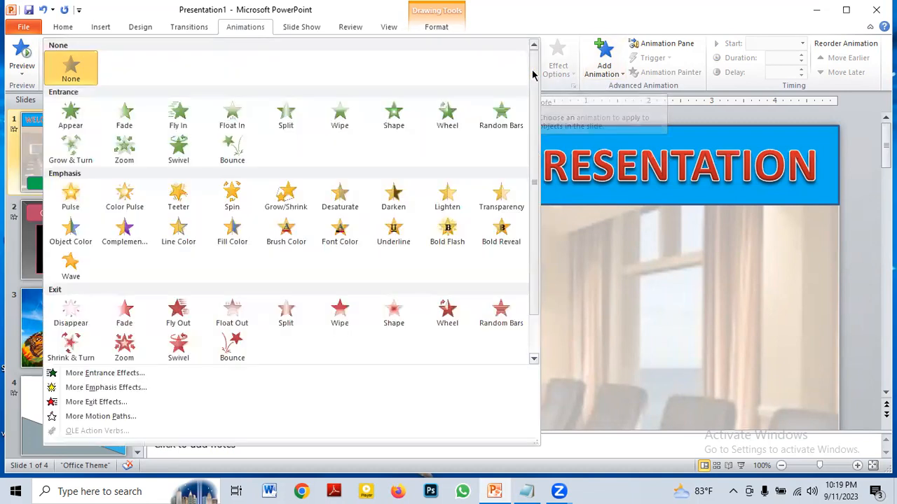
left_click(533, 71)
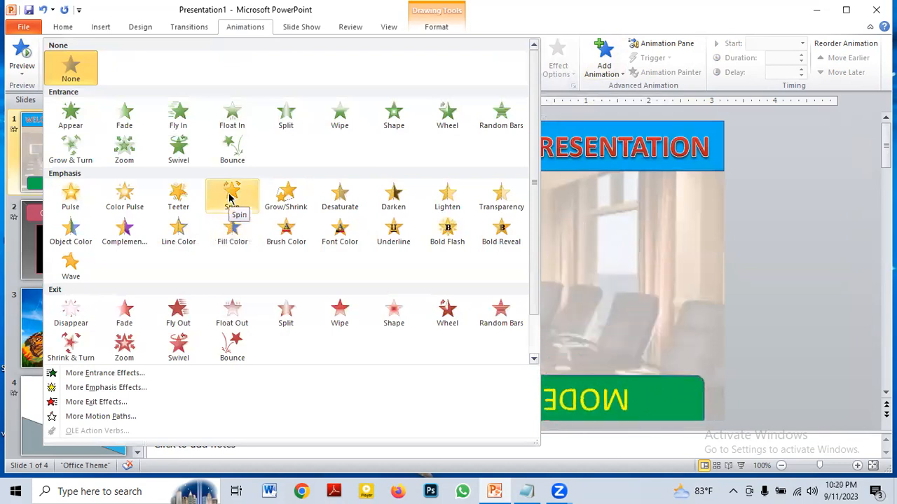
left_click(674, 135)
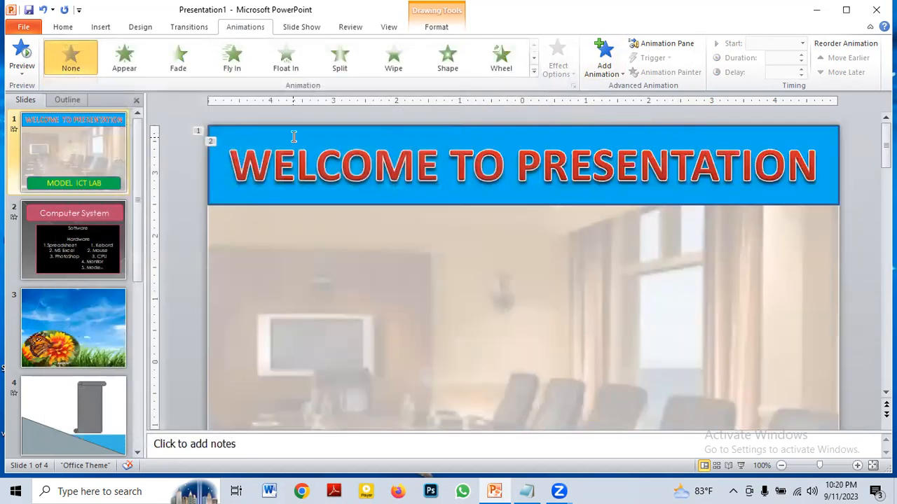
Add a Darken emphasis animation to the blue title banner shape, in addition to its existing effect
left_click(247, 136)
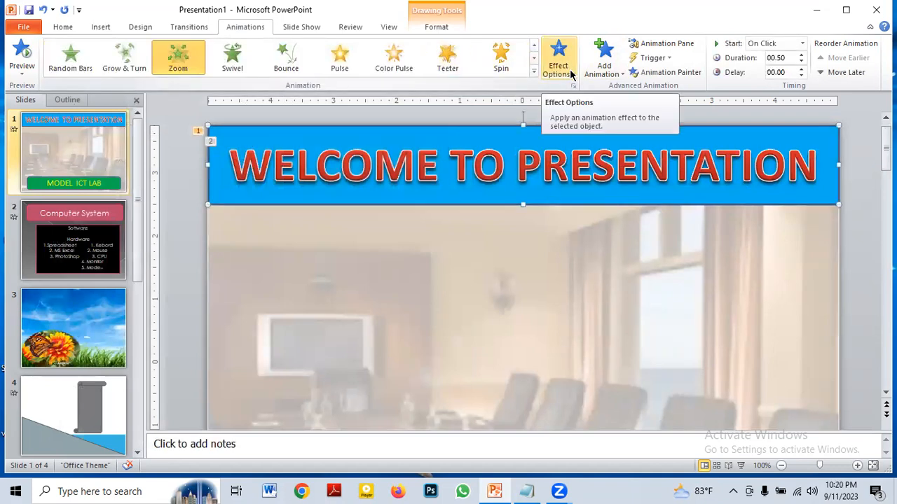
left_click(616, 79)
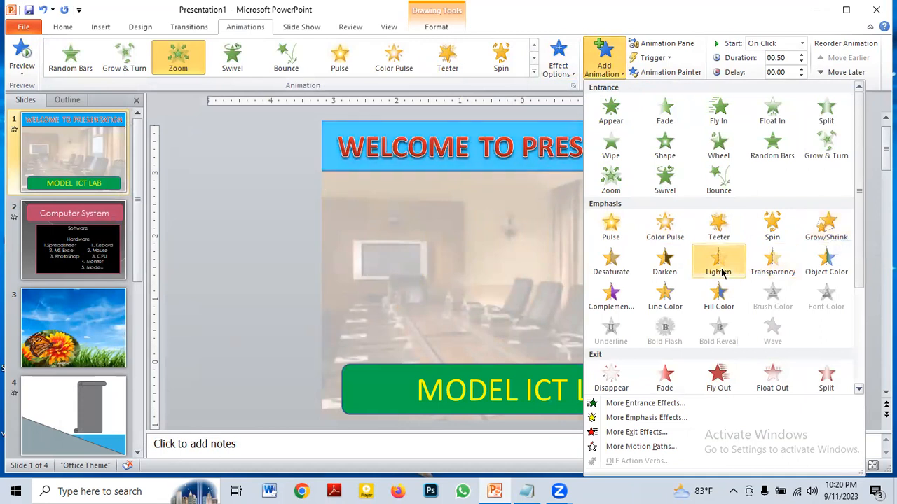
left_click(665, 272)
Add a Color Pulse emphasis animation to the whole WELCOME TO PRESENTATION text
left_click(599, 149)
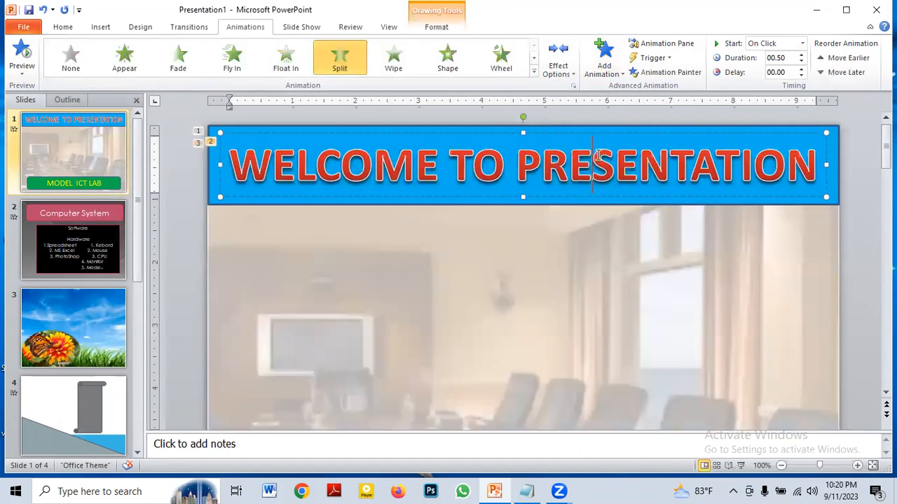
left_click_drag(815, 165, 300, 170)
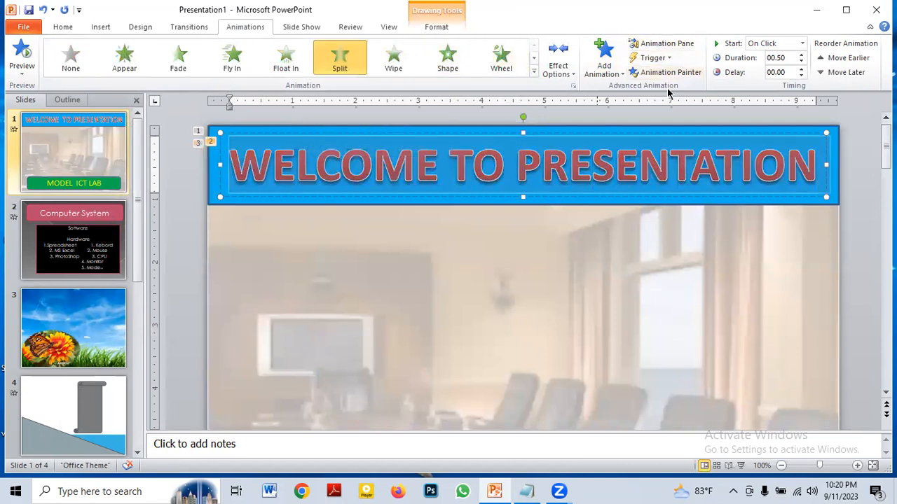
left_click(613, 71)
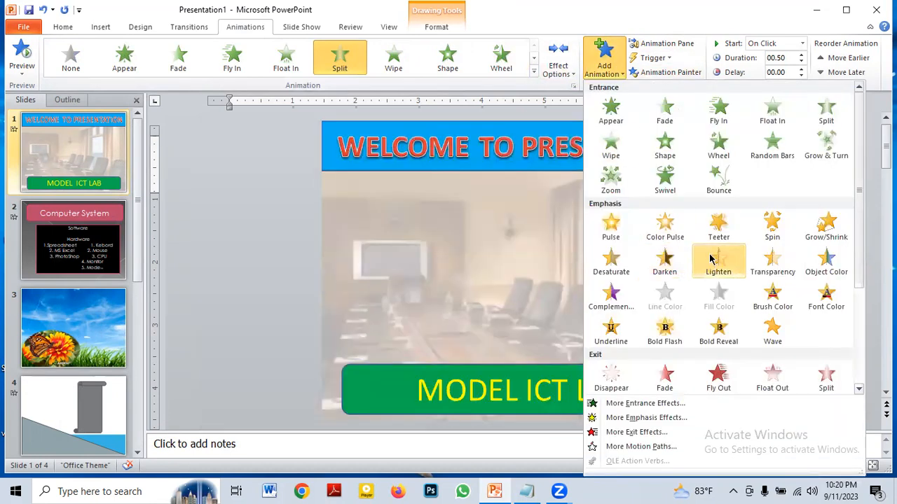
left_click(670, 237)
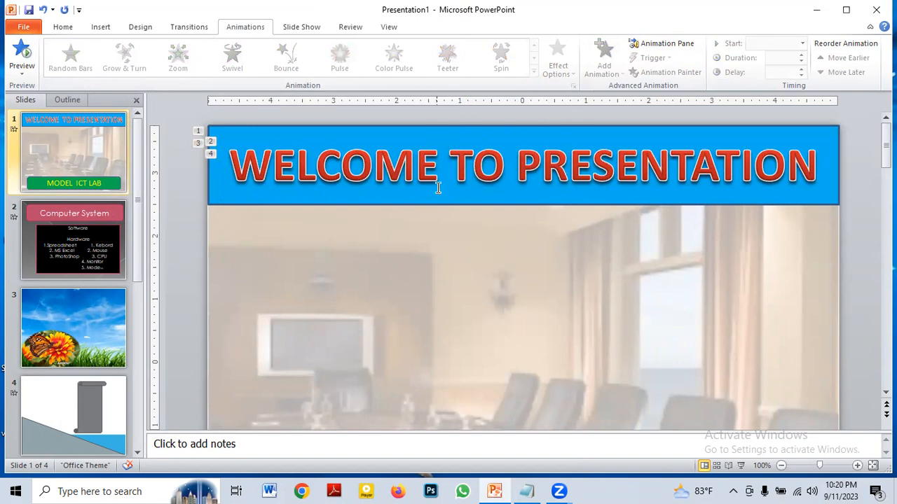
Add a Fly Out exit animation to the blue title banner shape
left_click(294, 141)
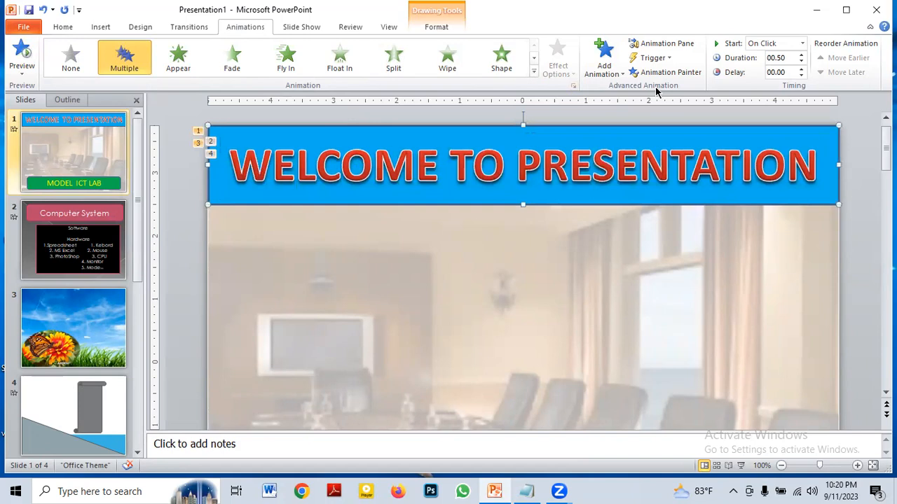
left_click(620, 78)
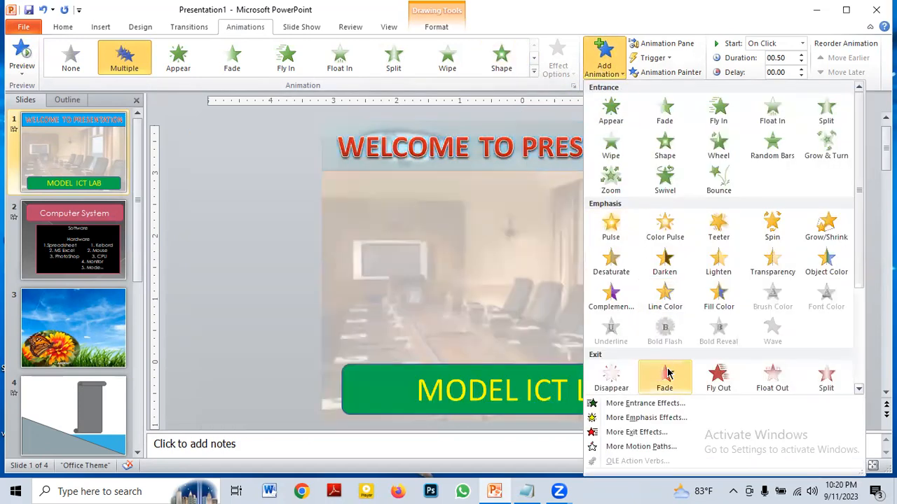
left_click(718, 379)
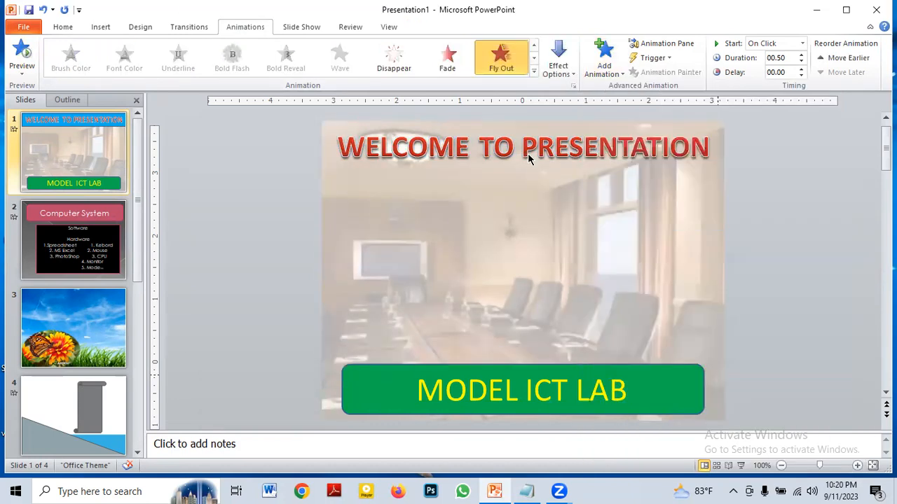
Add a Shrink & Turn exit animation to the whole WELCOME TO PRESENTATION text
left_click(527, 148)
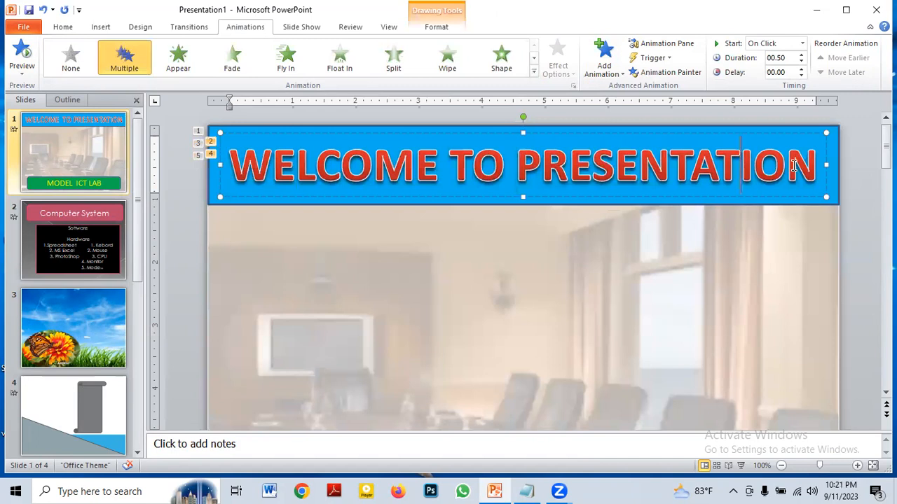
left_click_drag(817, 164, 318, 168)
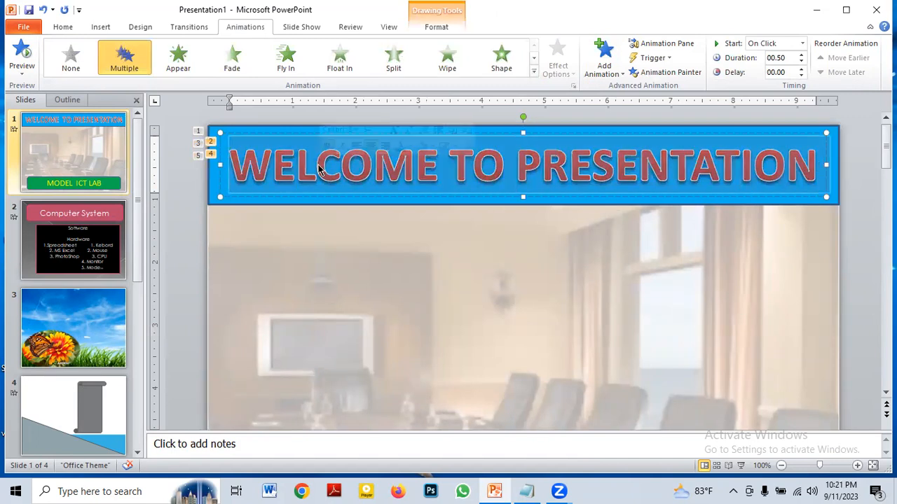
left_click(616, 73)
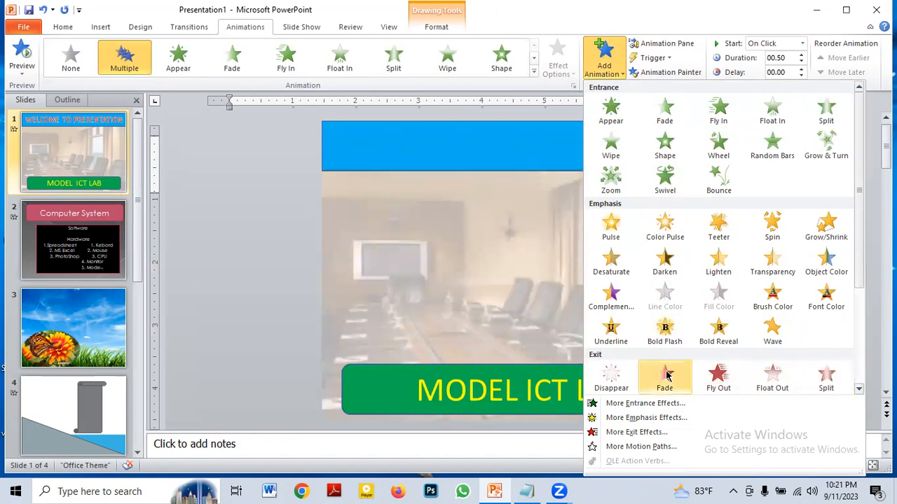
left_click(858, 389)
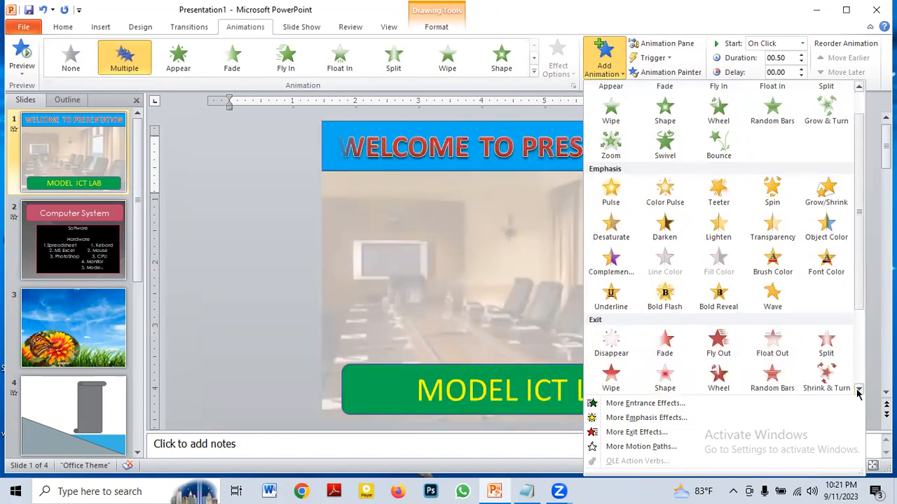
left_click(823, 381)
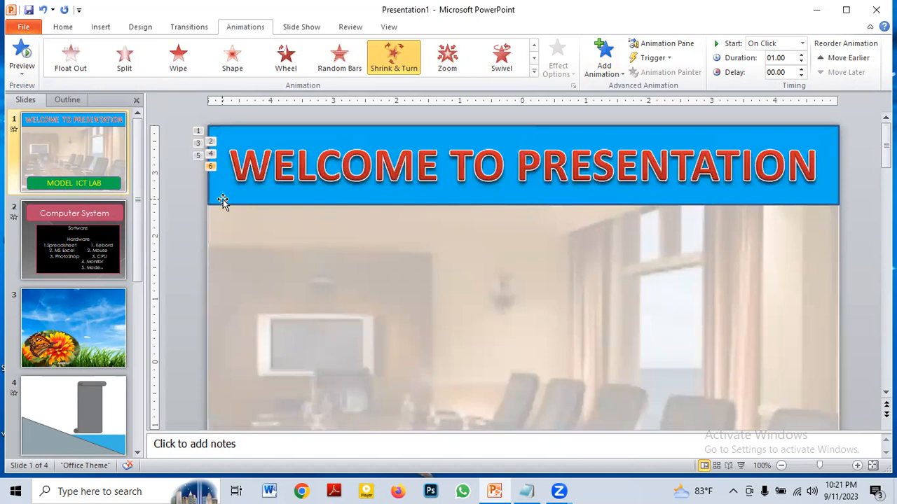
Apply the Fade entrance animation to the green MODEL ICT LAB box on the first slide
scroll(273, 306, "down", 3)
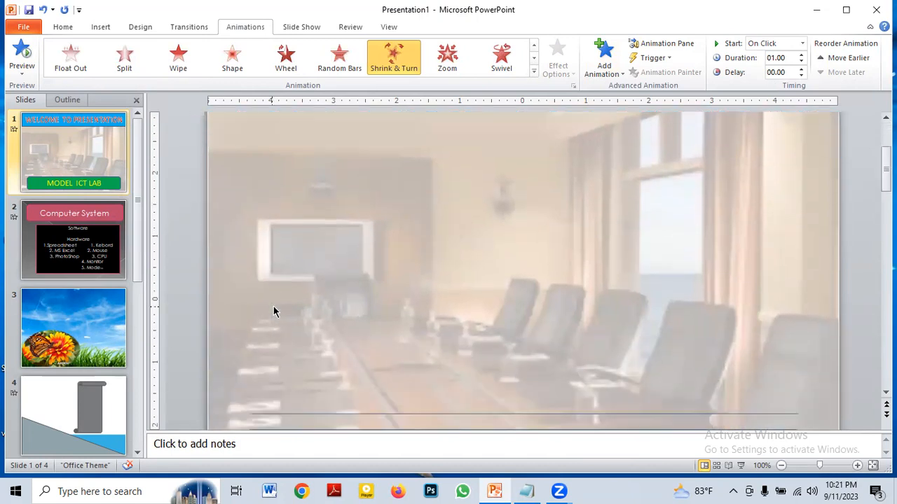
scroll(274, 311, "down", 5)
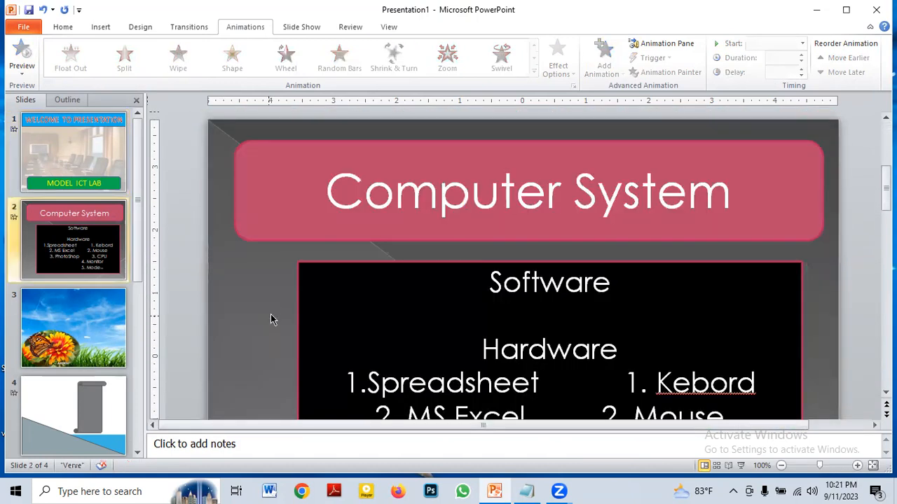
scroll(272, 319, "up", 2)
left_click(270, 361)
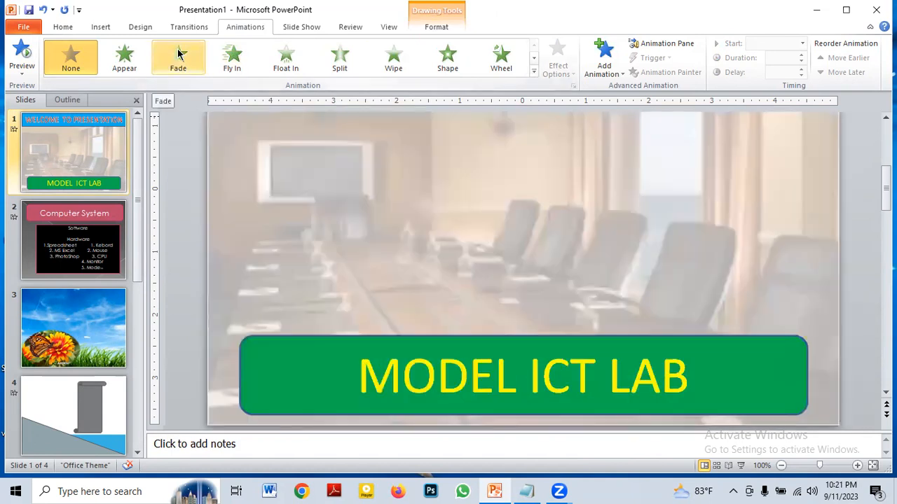
left_click(177, 53)
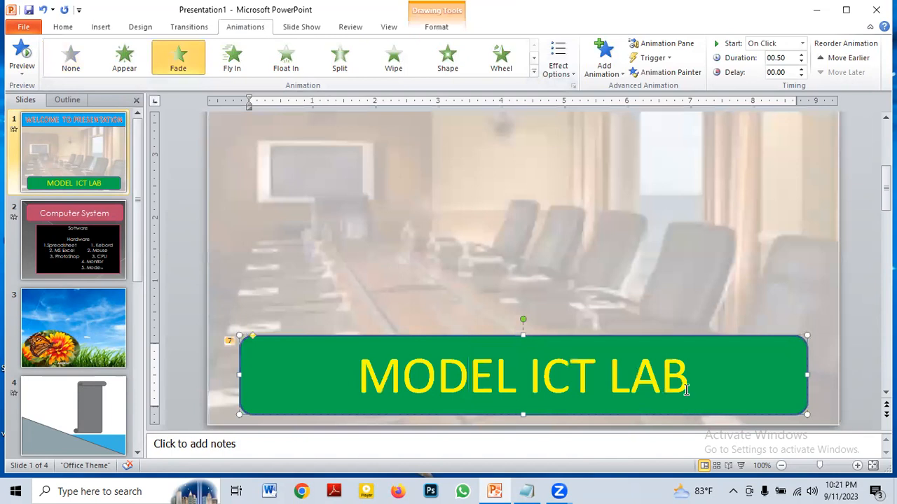
Apply the Wheel entrance animation to the whole MODEL ICT LAB text and add a Transparency emphasis animation to its green box
left_click_drag(684, 385, 397, 378)
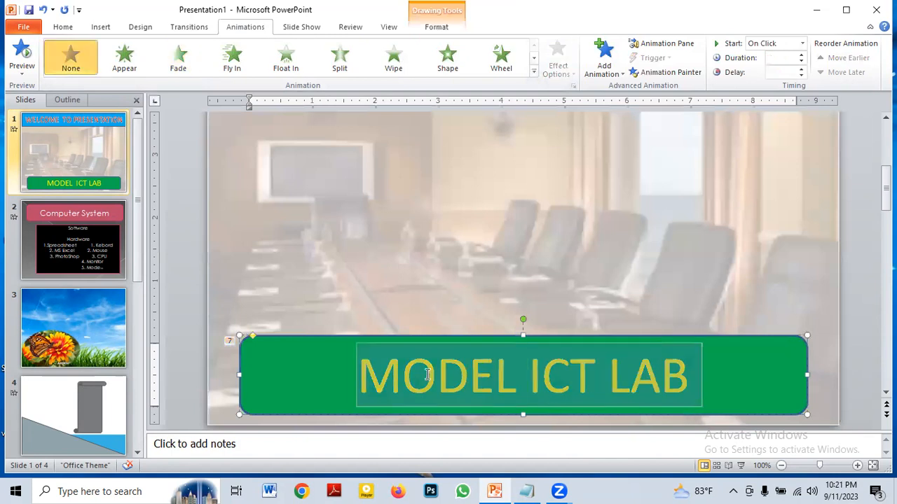
left_click(504, 58)
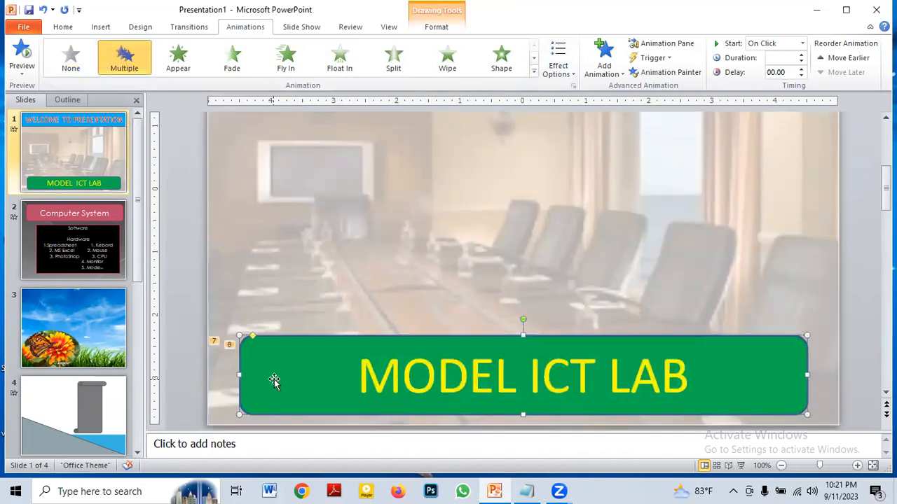
left_click(617, 71)
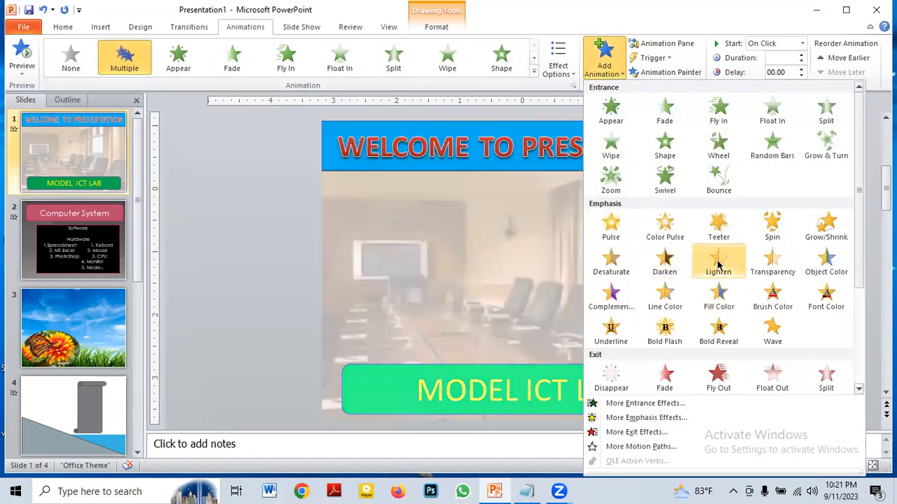
left_click(773, 264)
Add a Grow/Shrink emphasis animation to the whole MODEL ICT LAB text
scroll(675, 362, "up", 4, "ctrl")
left_click_drag(692, 371, 357, 375)
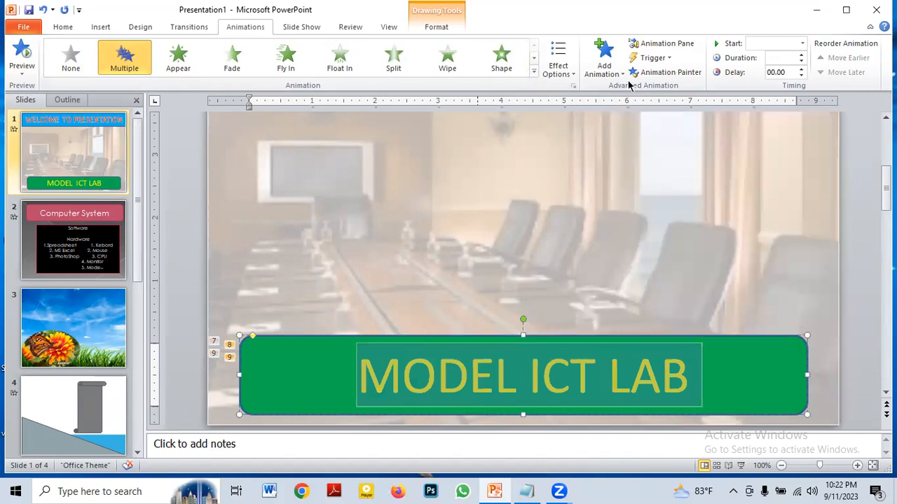
left_click(604, 62)
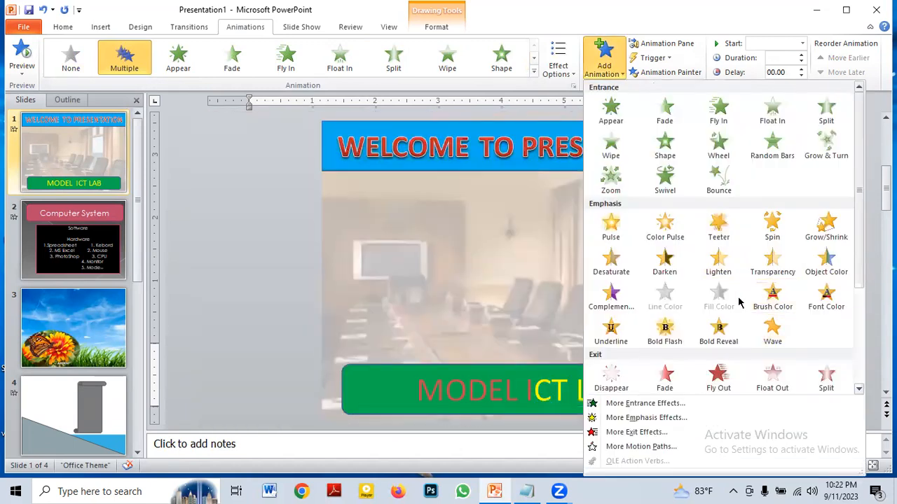
left_click(821, 231)
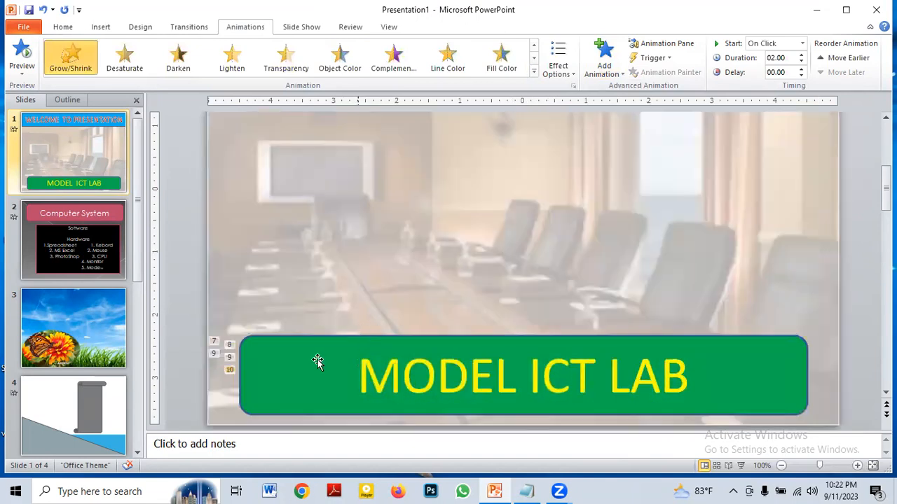
Add a Fly Out exit animation to the green MODEL ICT LAB box
left_click(246, 362)
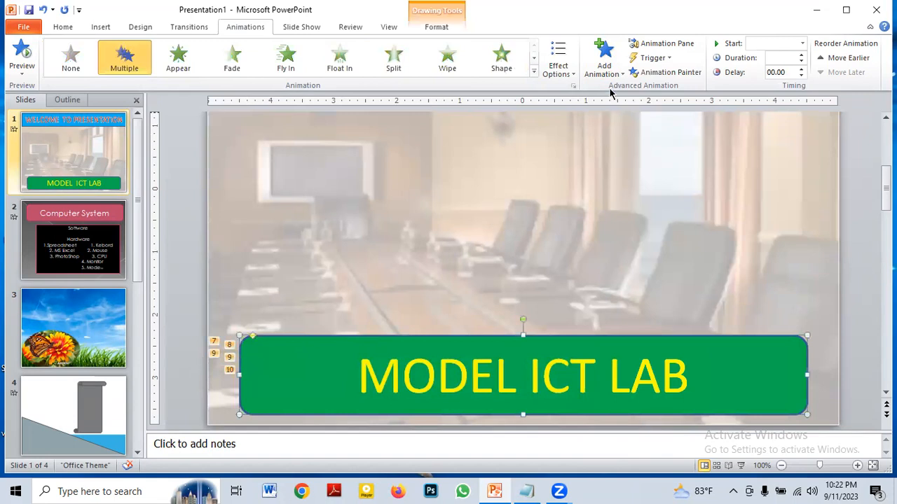
left_click(603, 60)
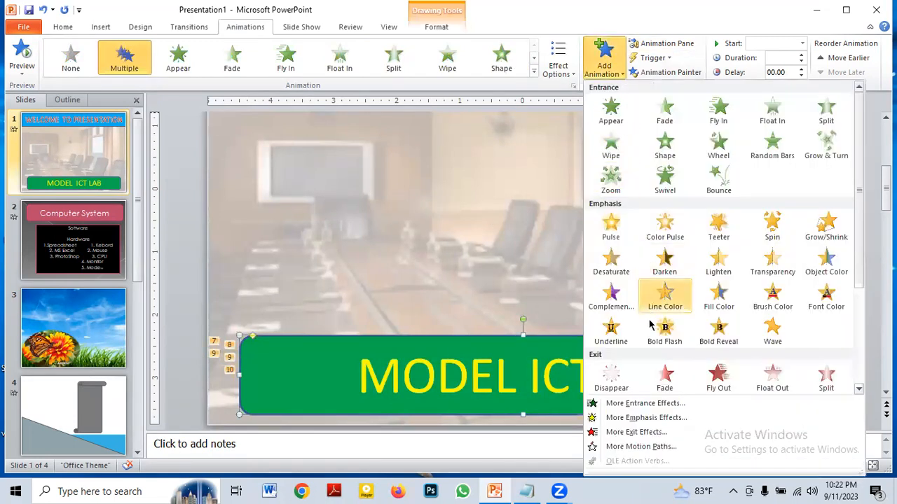
left_click(858, 390)
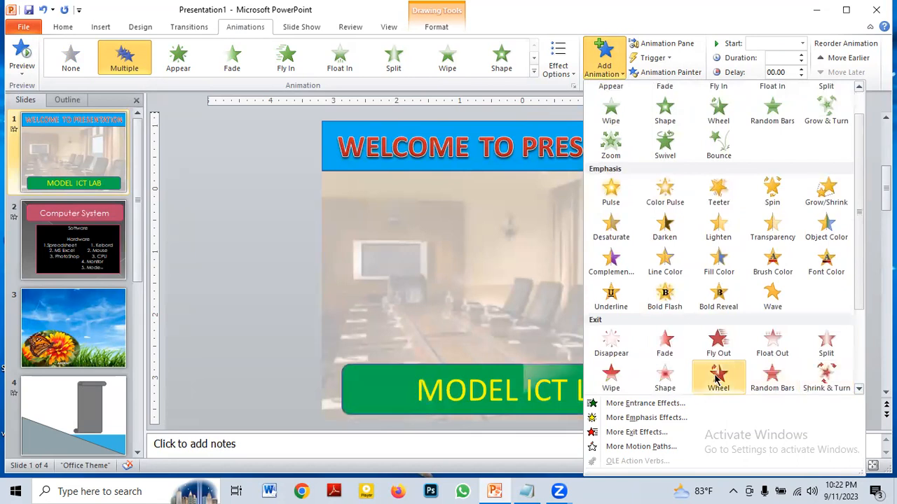
left_click(716, 345)
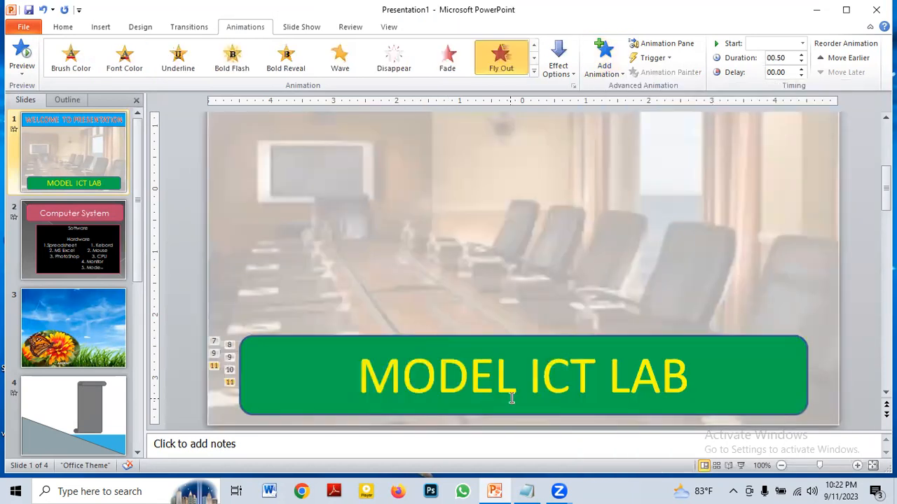
Select the whole MODEL ICT LAB text inside the green box
left_click(509, 396)
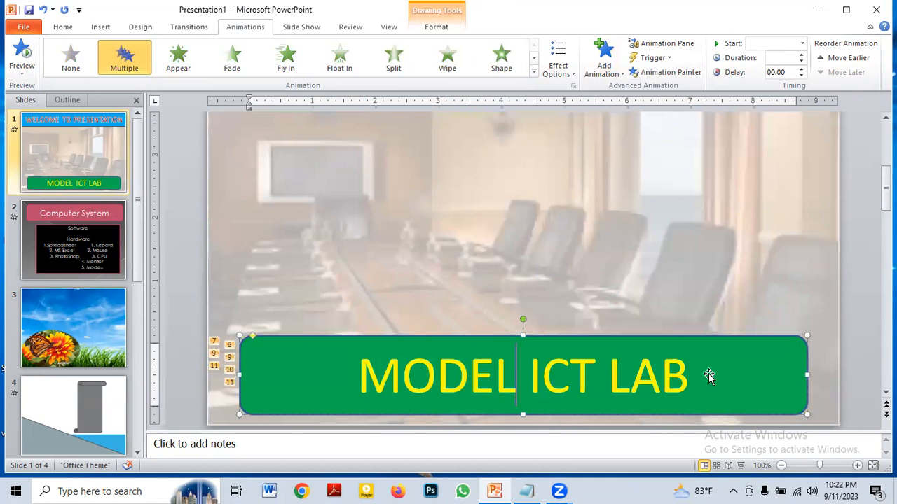
left_click_drag(689, 379, 404, 380)
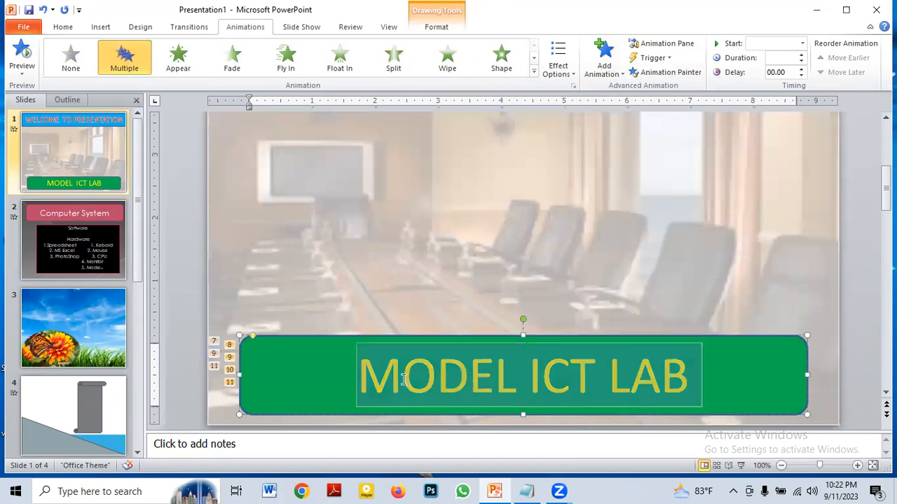